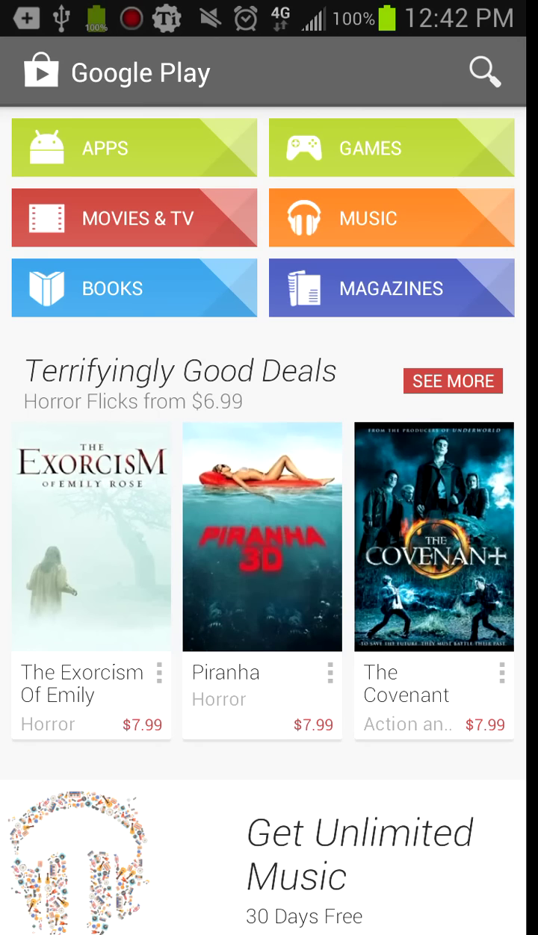
Leave Google Play for the Android home screen and glance at the neighbouring home page.
key("Home")
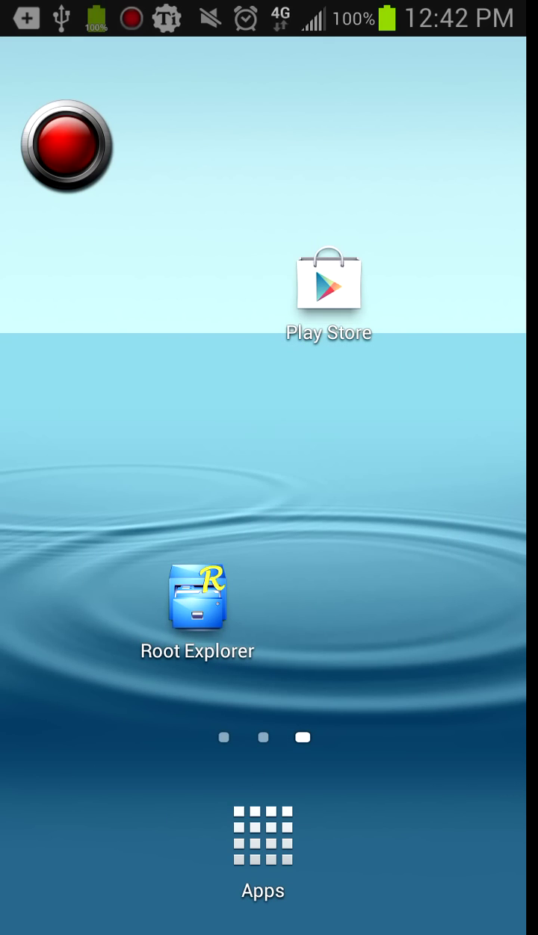
left_click_drag(140, 660, 143, 742)
Launch Root Explorer, go up to the / root folder, and scroll through cache, config, data, dev, etc.
left_click(203, 641)
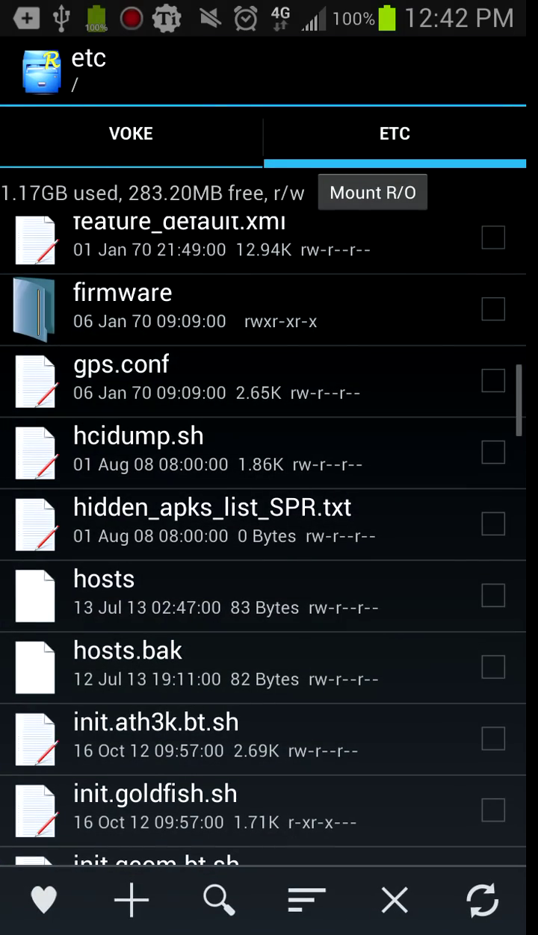
key("Escape")
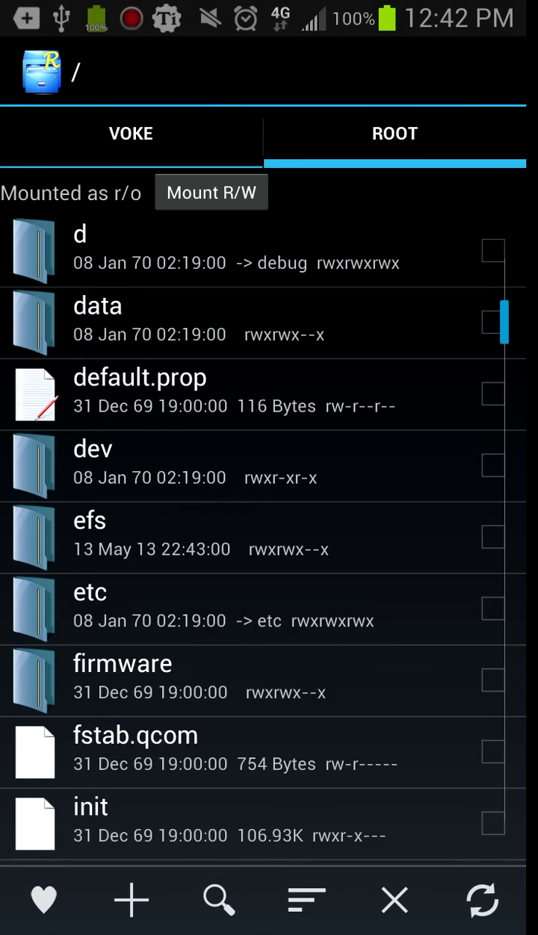
scroll(152, 801, "up", 4)
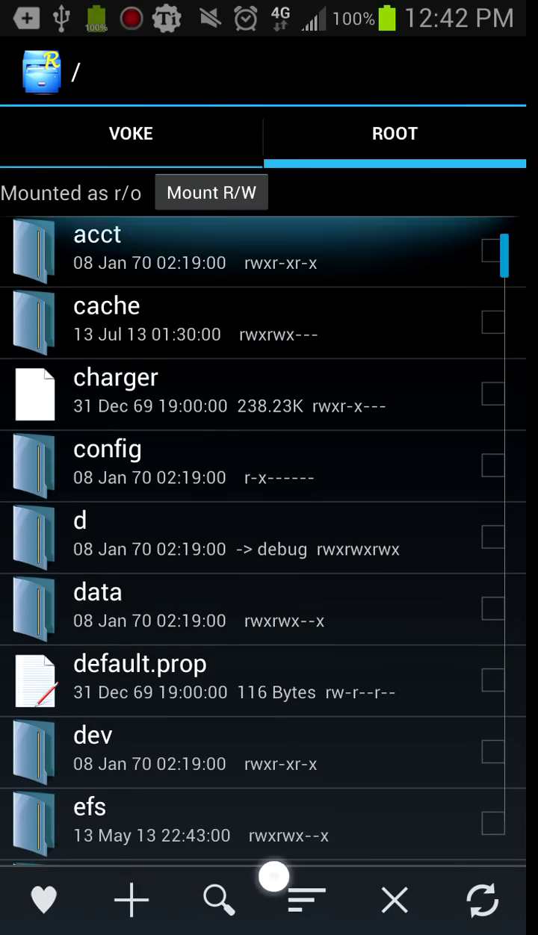
scroll(261, 537, "down", 10)
scroll(261, 537, "up", 10)
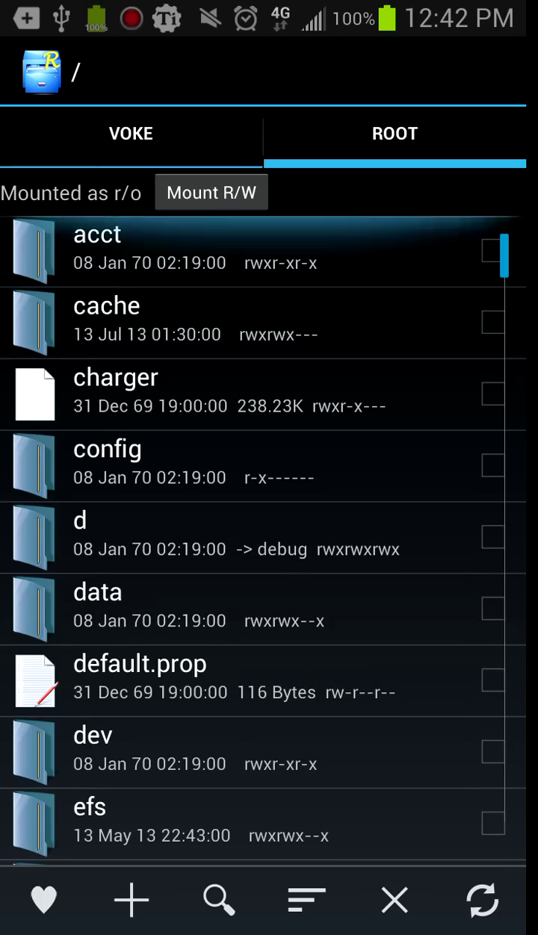
scroll(350, 588, "down", 5)
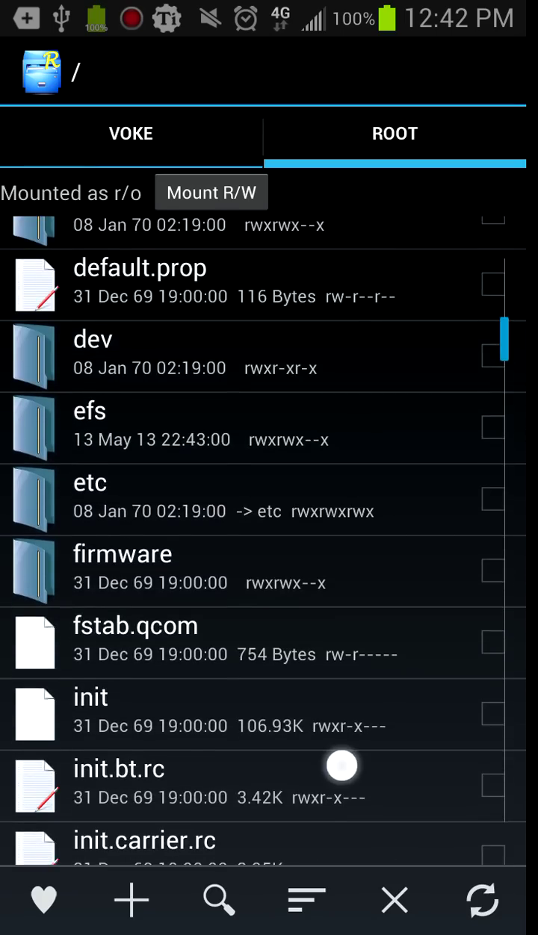
scroll(340, 764, "down", 7)
scroll(435, 308, "down", 5)
scroll(262, 537, "up", 10)
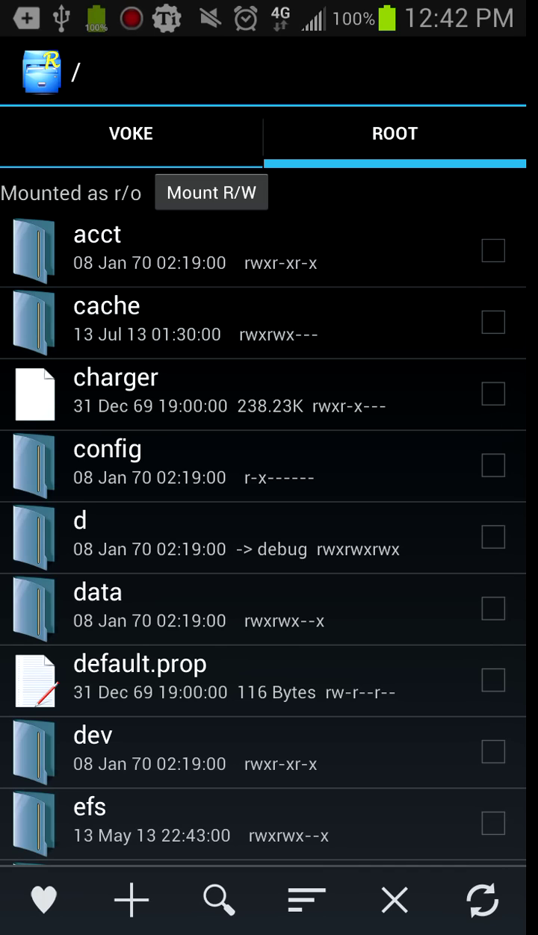
scroll(63, 636, "down", 2)
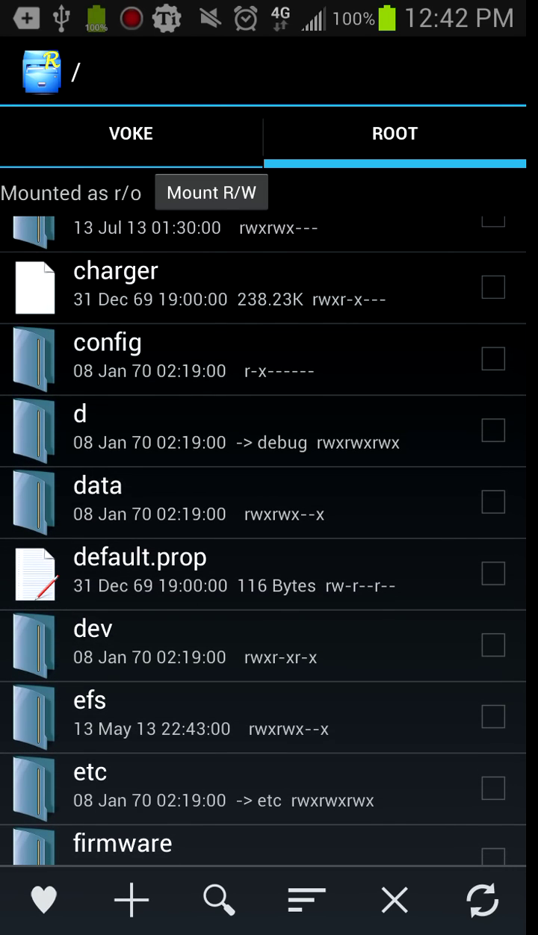
Open the /etc folder and scroll its listing until hosts and hosts.bak are visible.
left_click(112, 784)
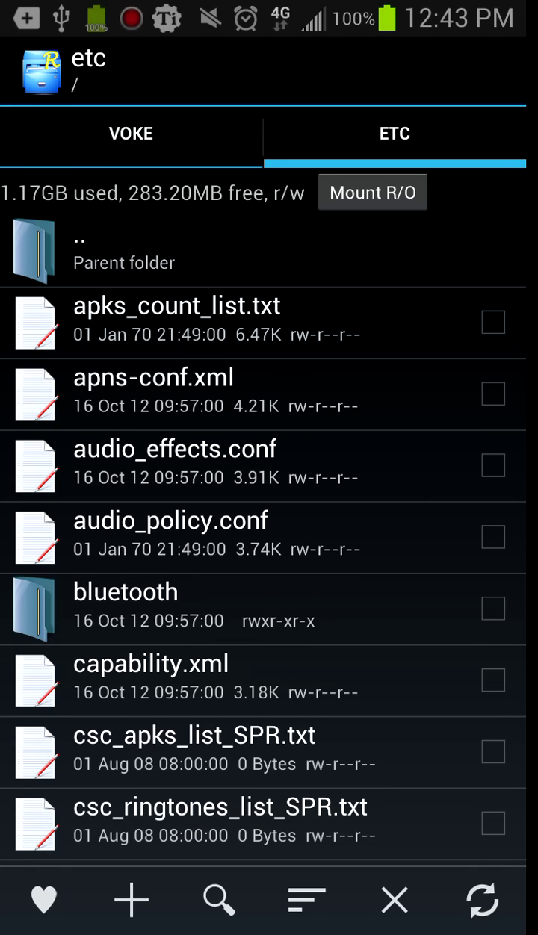
left_click_drag(165, 716, 367, 413)
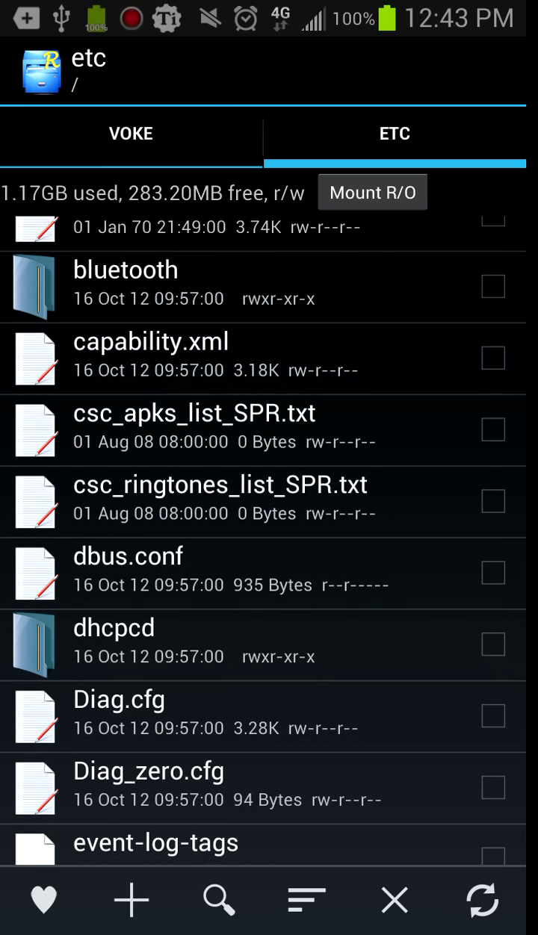
left_click_drag(366, 190, 342, 236)
left_click_drag(389, 200, 347, 468)
left_click_drag(97, 715, 53, 529)
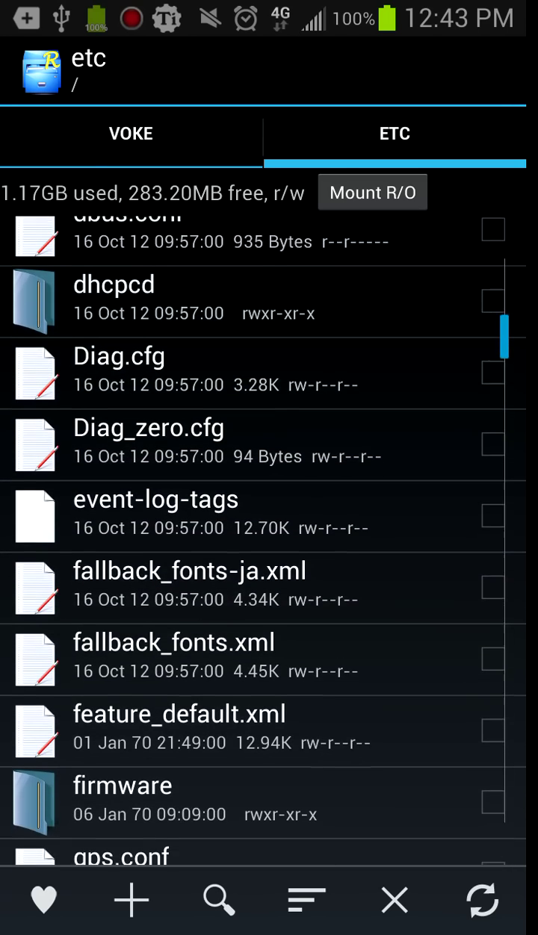
left_click_drag(71, 664, 71, 440)
left_click_drag(79, 681, 79, 581)
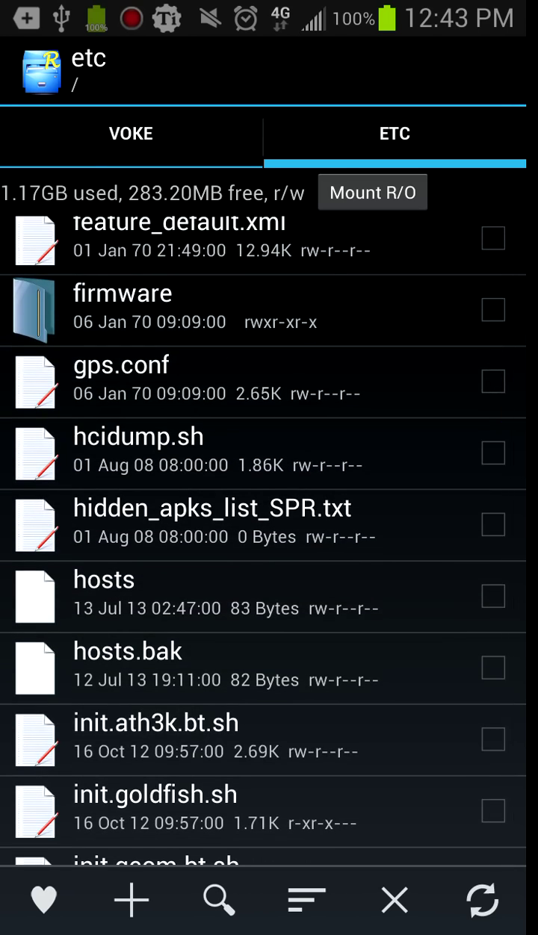
mouse_move(306, 680)
left_mouse_down()
mouse_move(192, 678)
mouse_move(210, 691)
mouse_move(183, 680)
left_mouse_up()
mouse_move(256, 598)
left_mouse_down()
mouse_move(224, 704)
mouse_move(235, 654)
left_mouse_up()
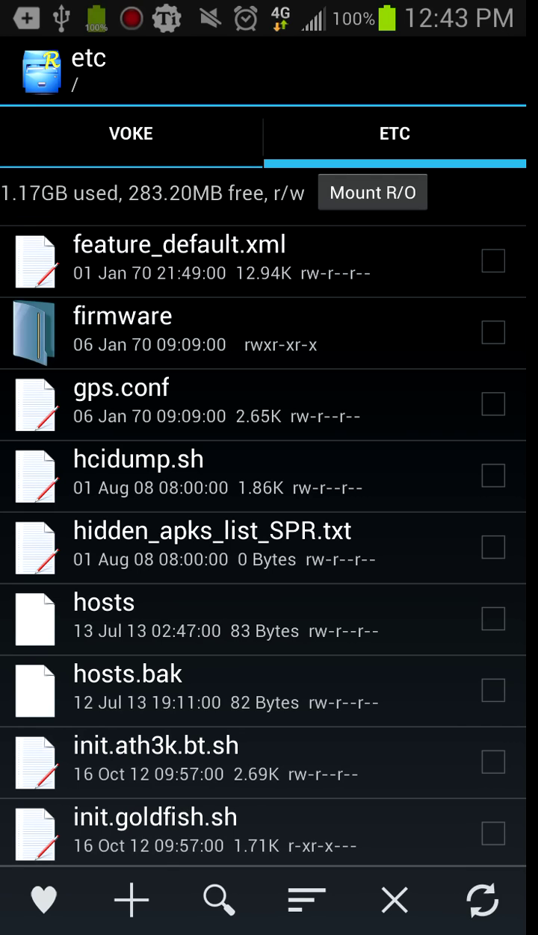
Open the hosts file in Root Explorer's Text Editor from its Options menu.
left_click(185, 631)
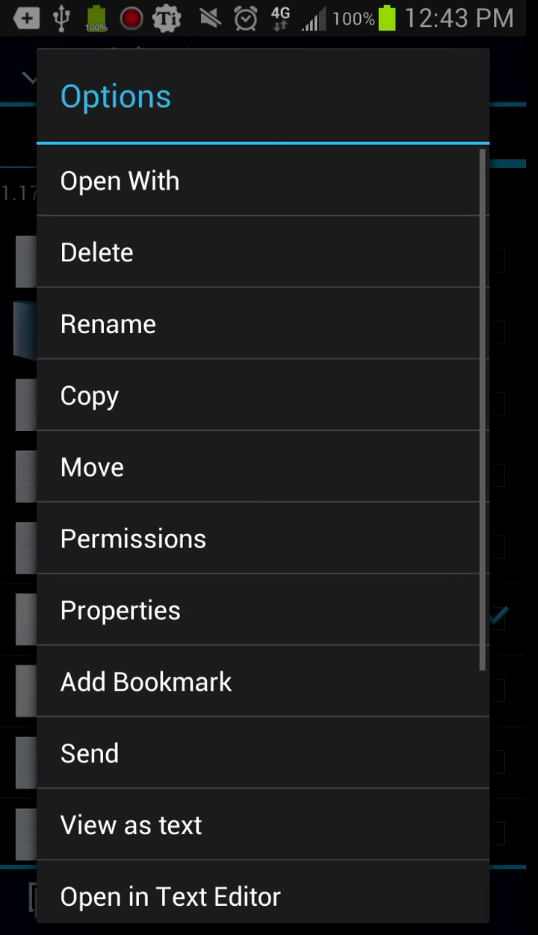
left_click_drag(113, 777, 112, 582)
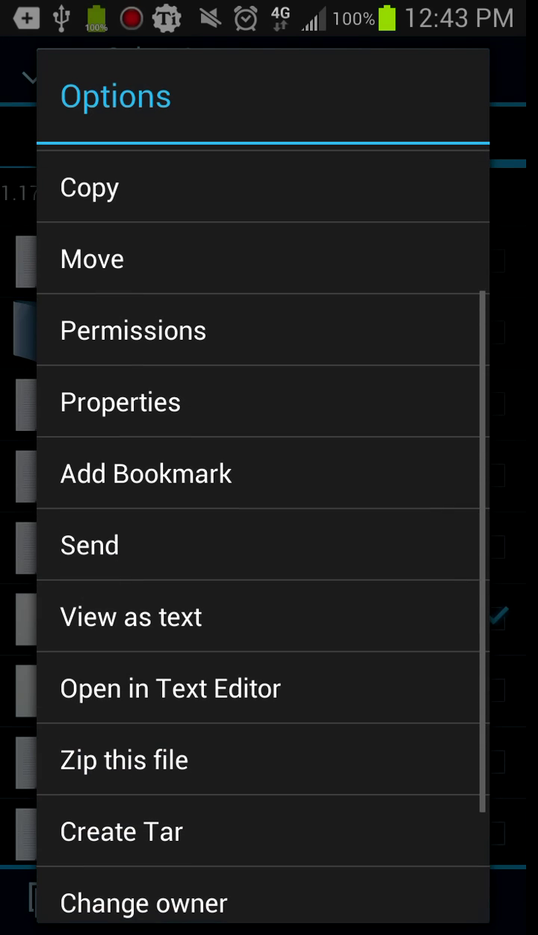
left_click(114, 694)
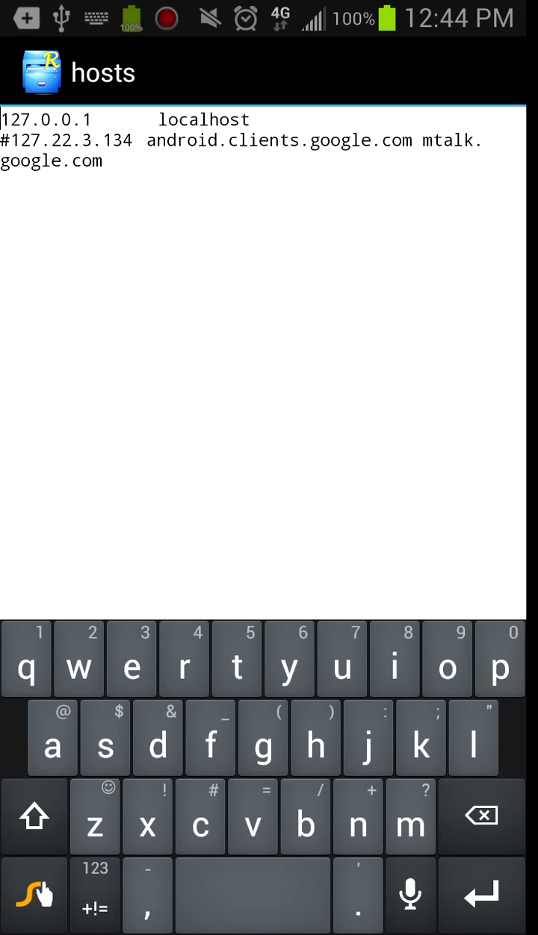
Put the caret at the start of the second line, removing the existing # before it.
left_click(20, 158)
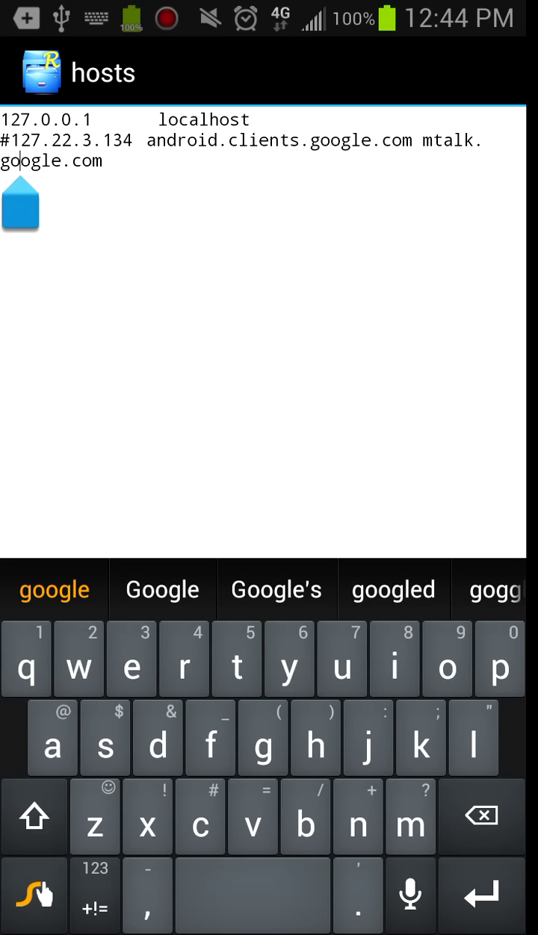
left_click_drag(36, 225, 30, 239)
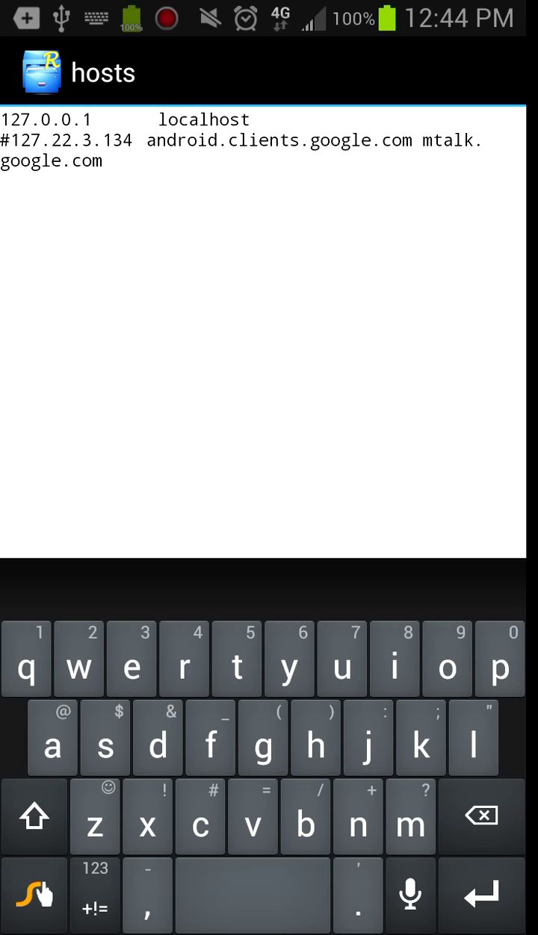
key("BackSpace")
double_click(15, 139)
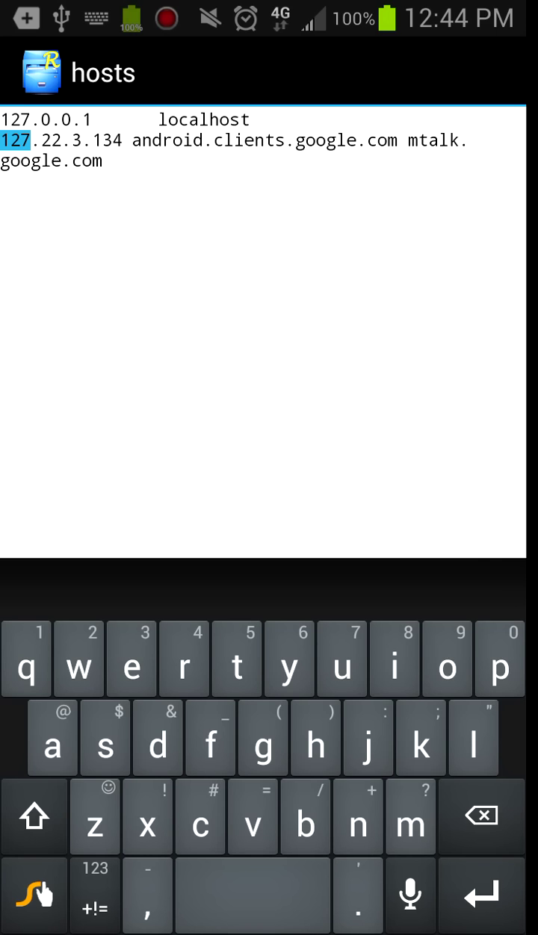
left_click(9, 140)
mouse_move(16, 201)
left_mouse_down()
mouse_move(20, 261)
mouse_move(16, 222)
mouse_move(17, 250)
mouse_move(30, 197)
mouse_move(29, 232)
left_mouse_up()
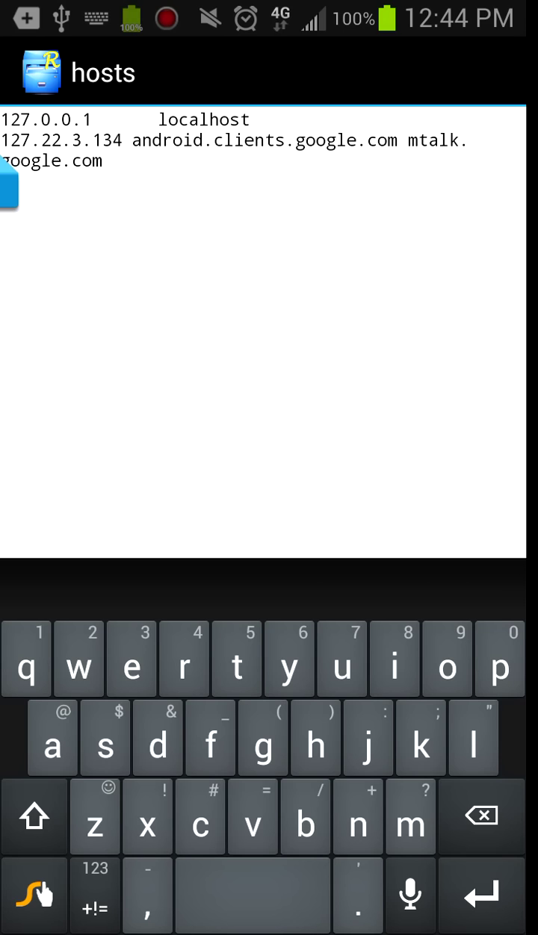
Insert # before 127.22.3.134 from the symbols keyboard, then hide the keyboard.
left_click(95, 888)
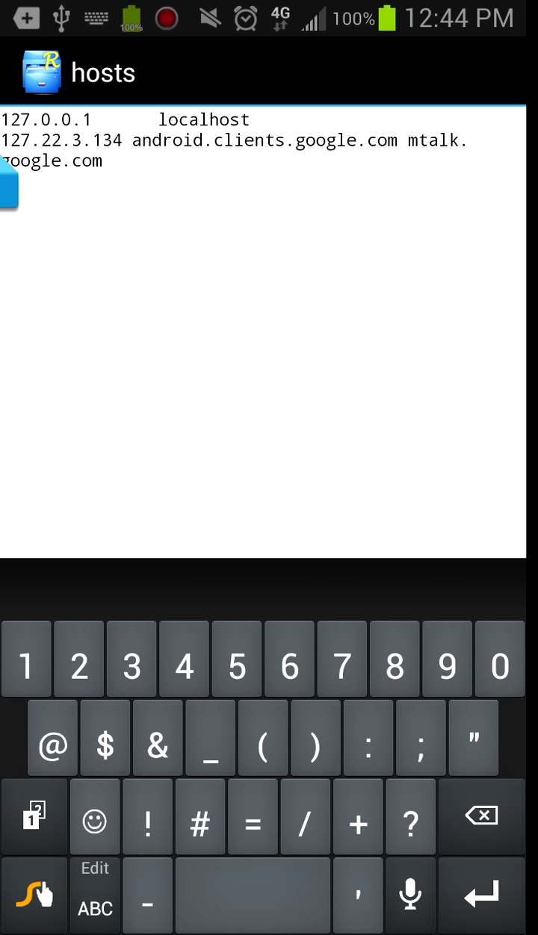
left_click(34, 816)
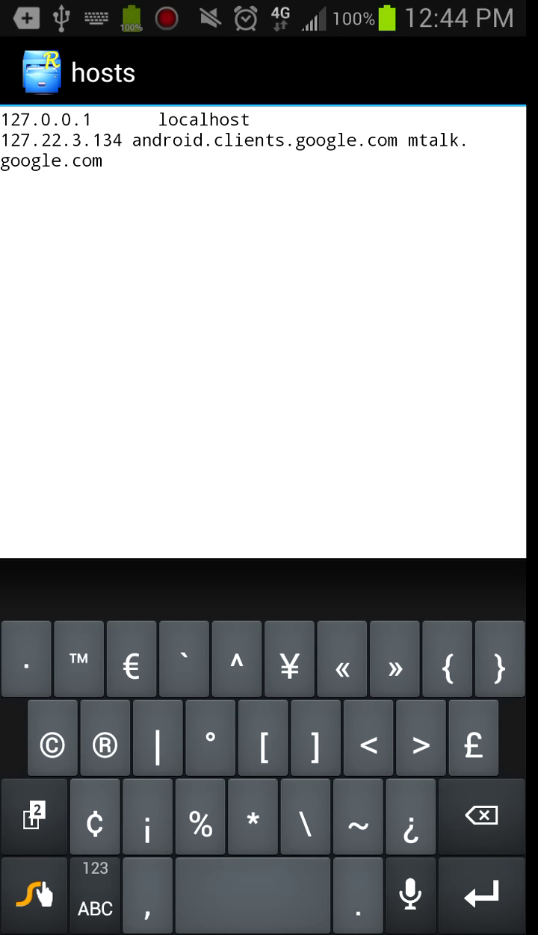
left_click(27, 821)
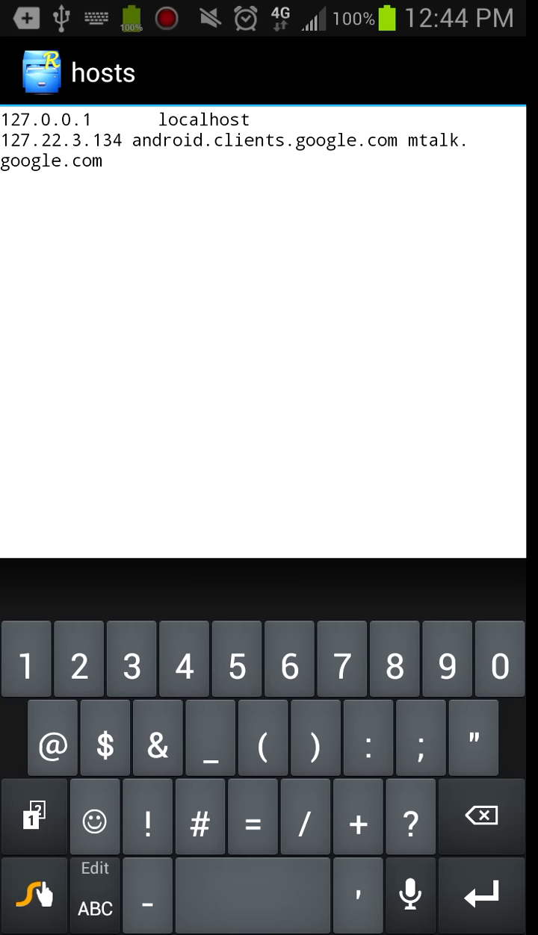
type("#")
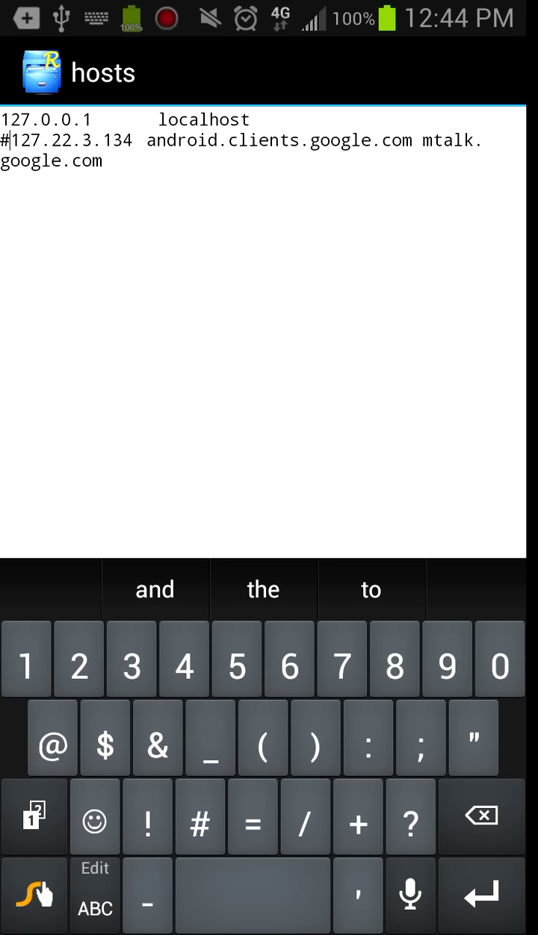
key("Escape")
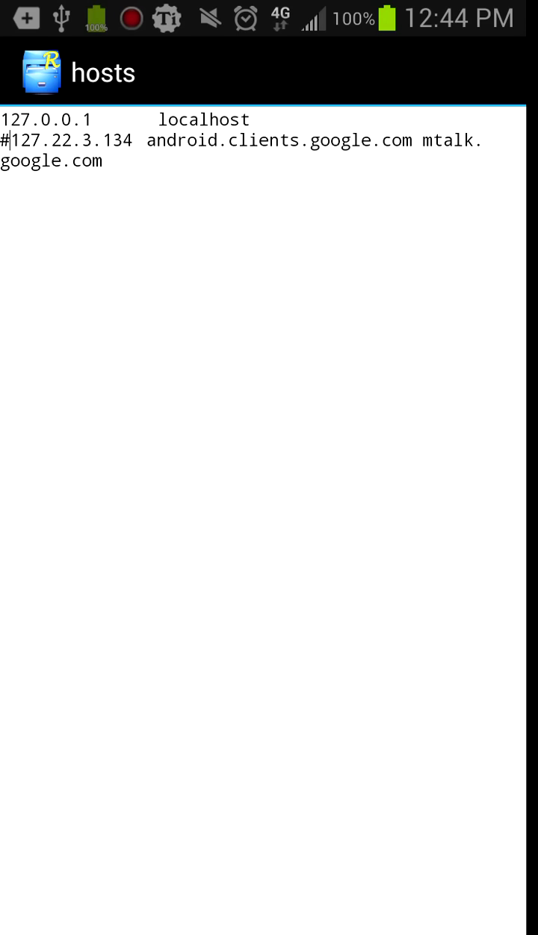
Confirm saving the hosts changes with a hosts.bak backup, then return to the home screen.
key("Escape")
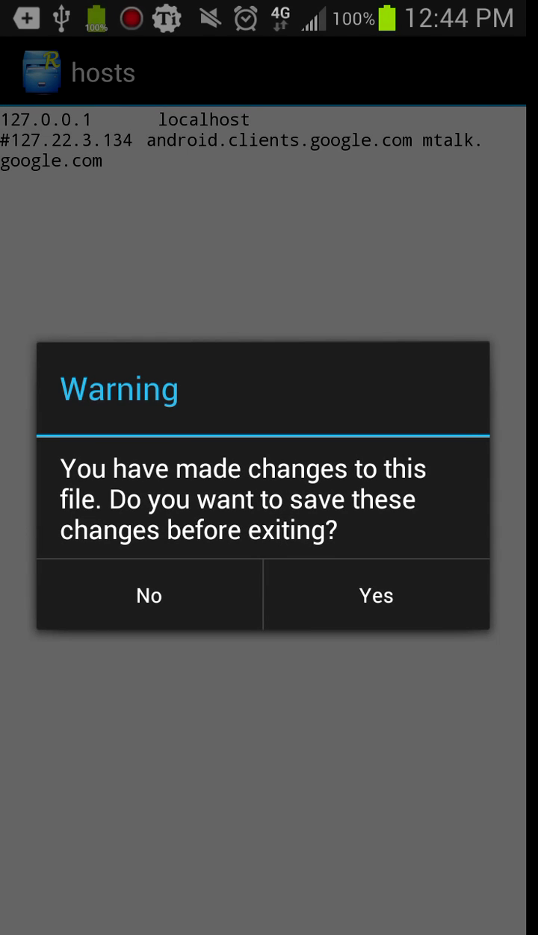
left_click(351, 589)
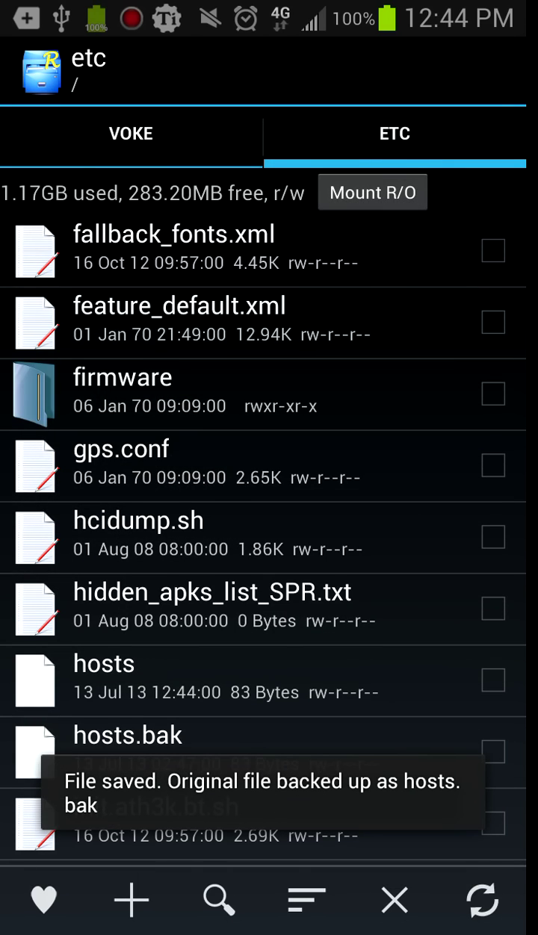
scroll(26, 569, "down", 2)
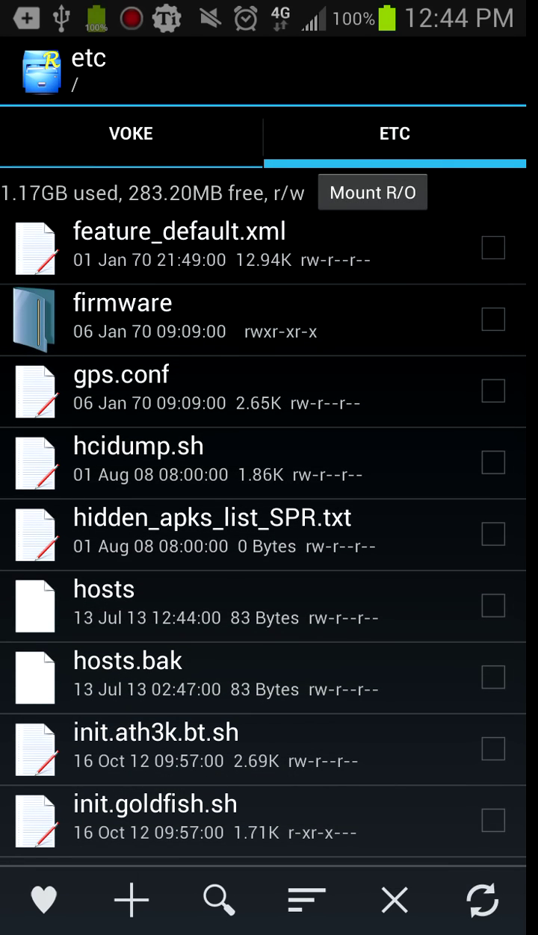
key("Home")
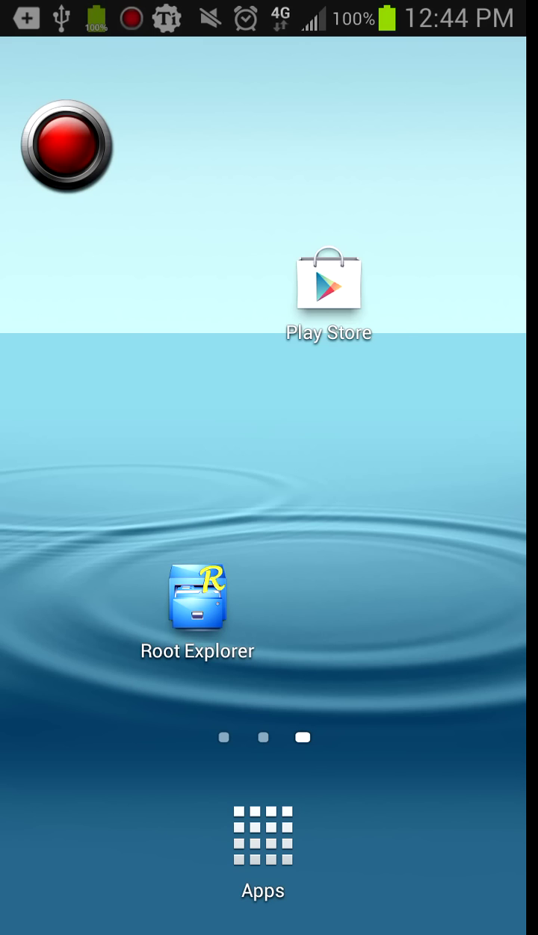
key("XF86PowerOff")
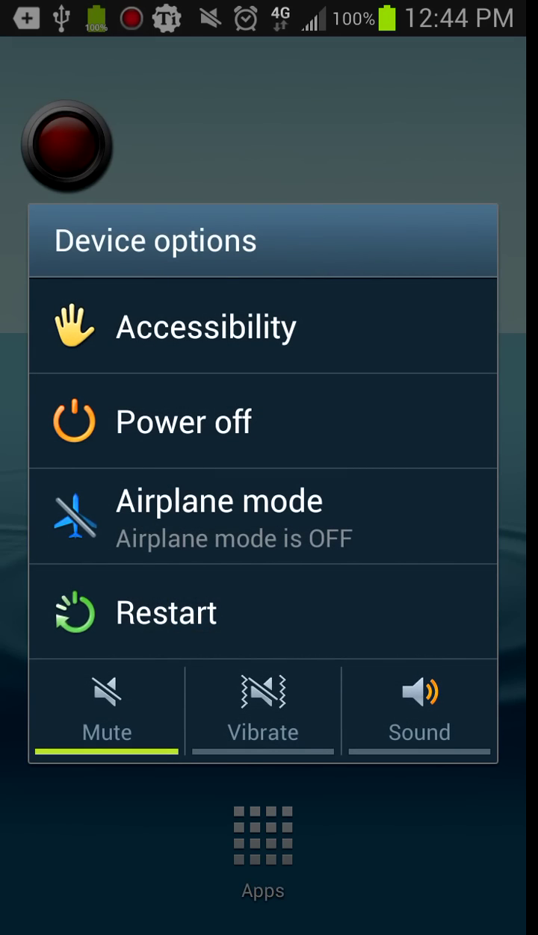
mouse_move(142, 625)
left_mouse_down()
mouse_move(83, 484)
mouse_move(66, 359)
left_mouse_up()
key("XF86Back")
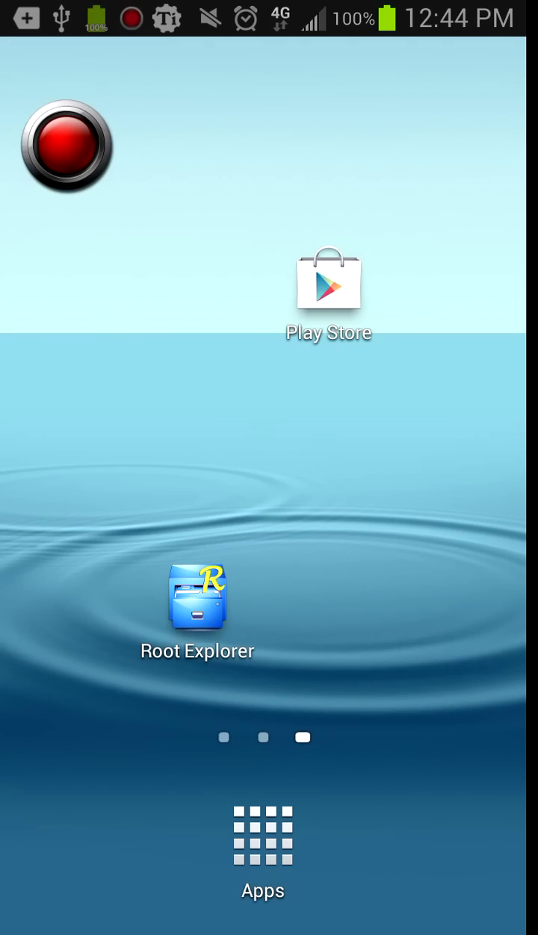